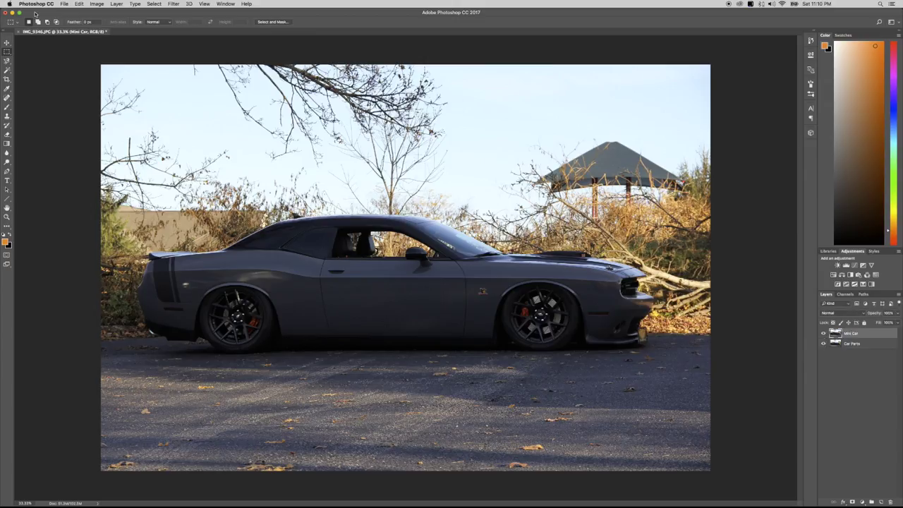
Step: Begin a Free Transform on the Mini Car layer to resize it
key(ctrl+t)
Step: Squeeze the Mini Car layer horizontally to shorten the car
mouse_move(101, 268)
mouse_down()
mouse_move(317, 291)
mouse_move(385, 269)
mouse_up()
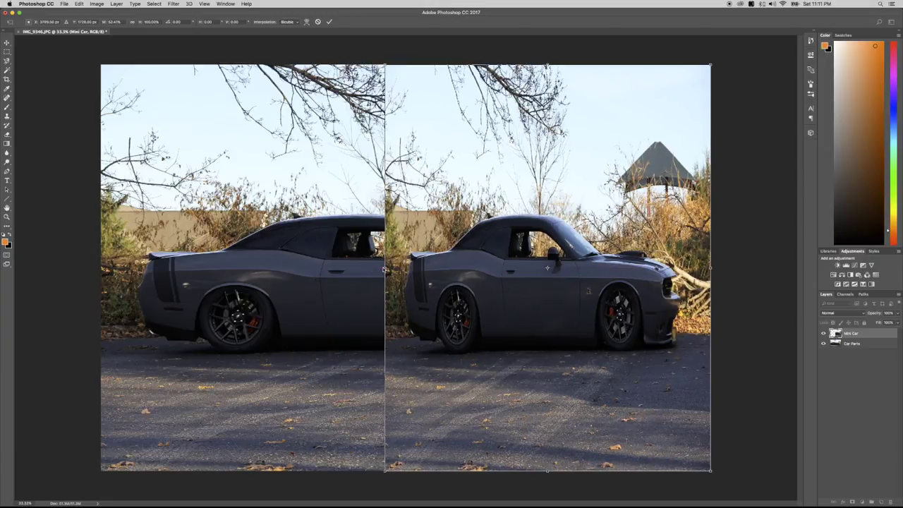
key(Return)
click(6, 52)
key(alt+bracketleft)
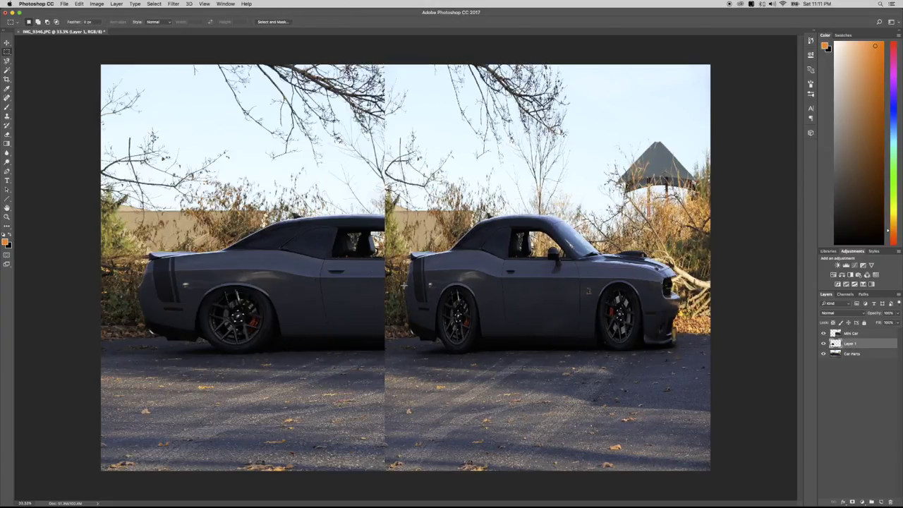
Step: Move the copied rear wheel above the mini car and align it at reduced opacity
key(ctrl+bracketright)
double_click(859, 336)
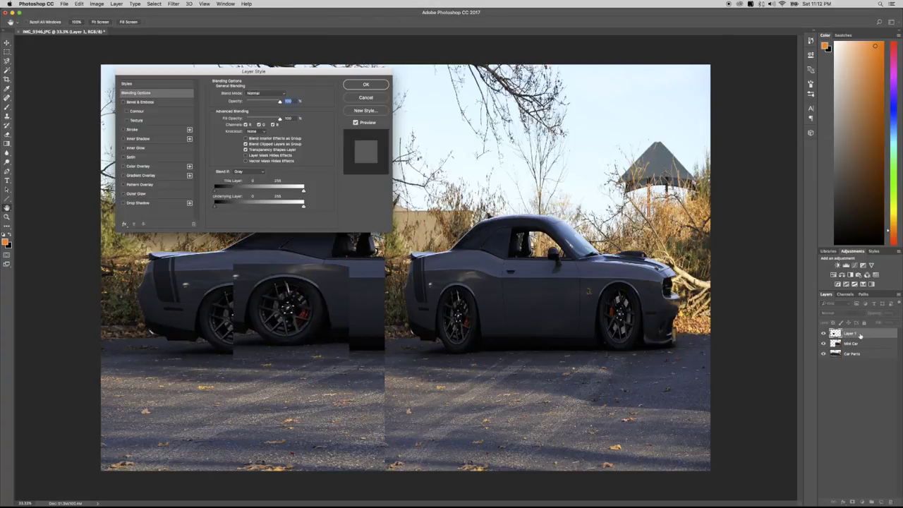
key(Escape)
right_click(860, 336)
key(Escape)
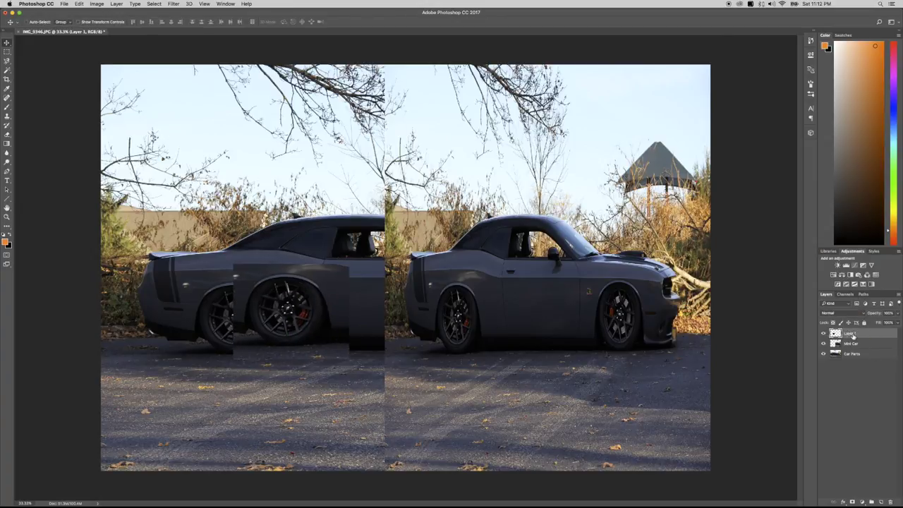
drag(297, 310, 468, 311)
scroll(520, 307, up, 5)
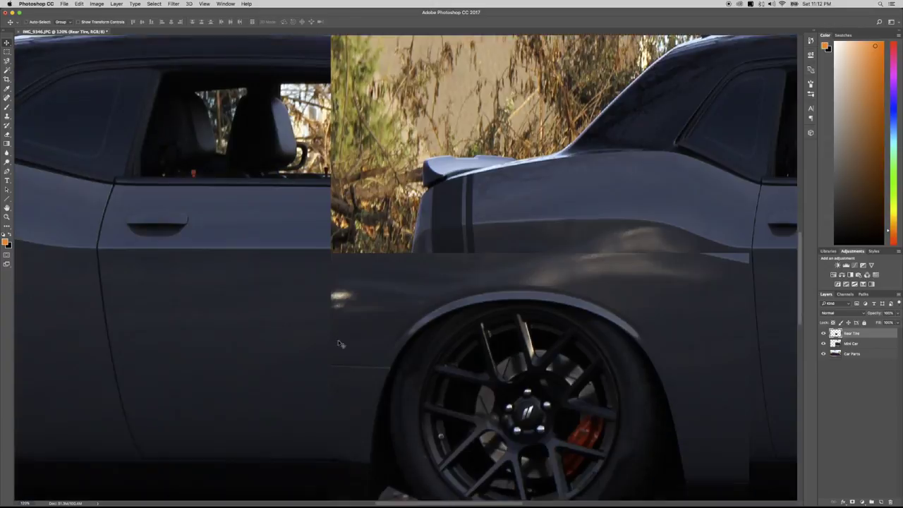
key(2)
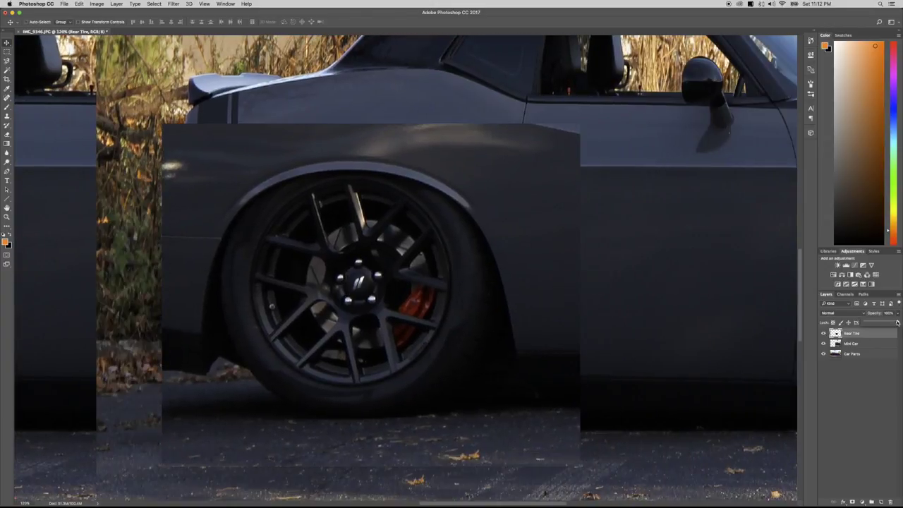
drag(354, 376, 360, 308)
Step: Set Rear Tire to 100% opacity and erase its edges along the road and upper fender
key(e)
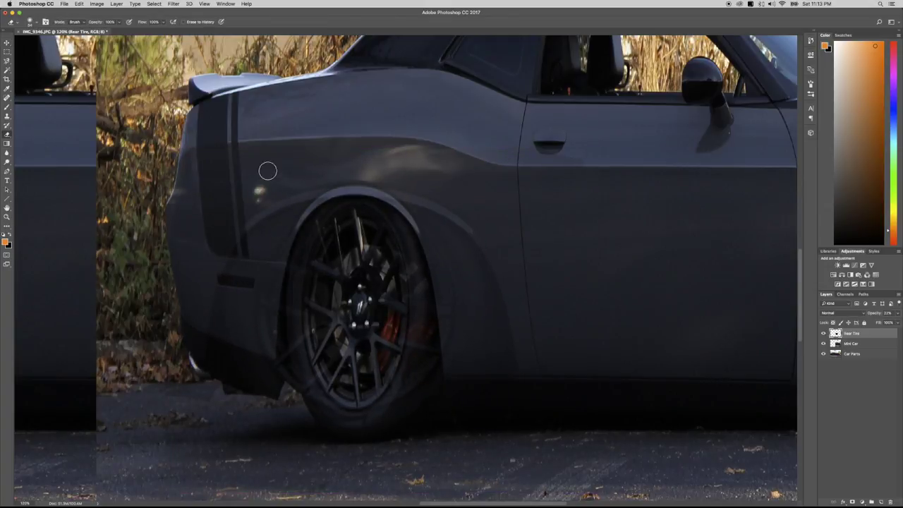
drag(887, 323, 900, 324)
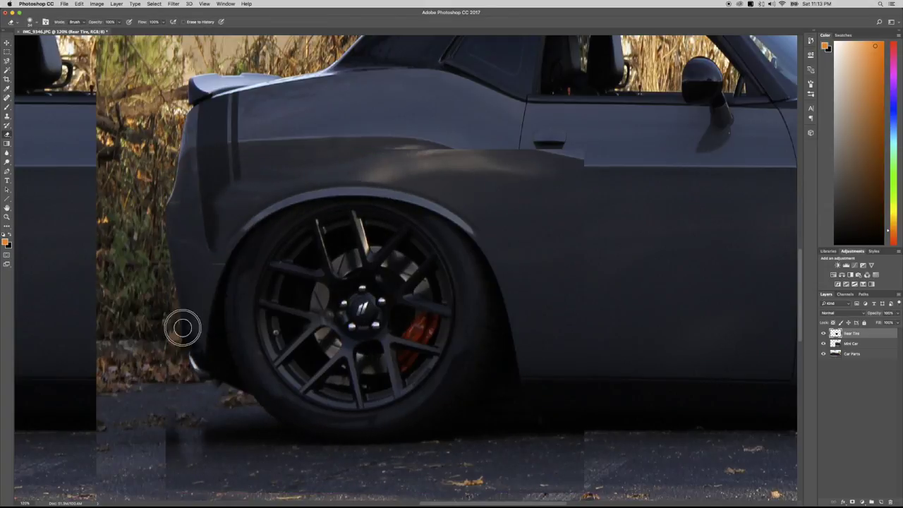
drag(257, 457, 236, 441)
drag(593, 445, 494, 495)
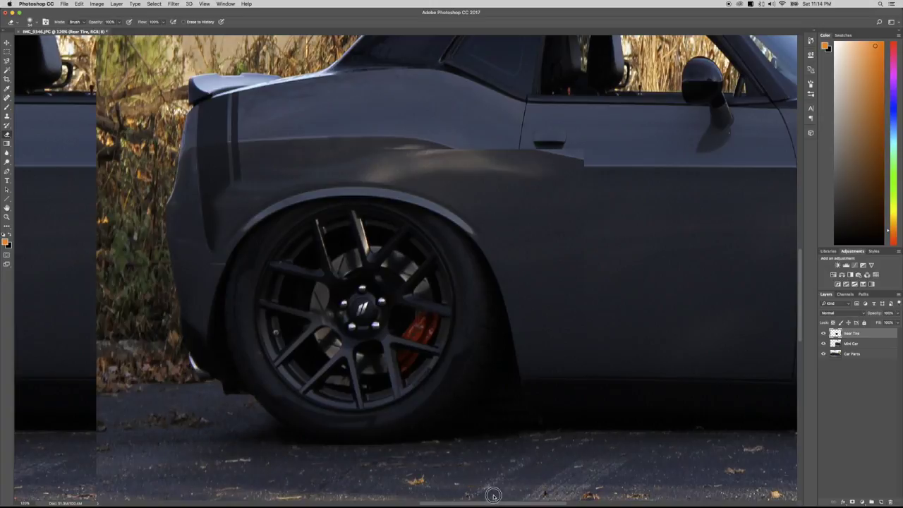
drag(368, 159, 575, 157)
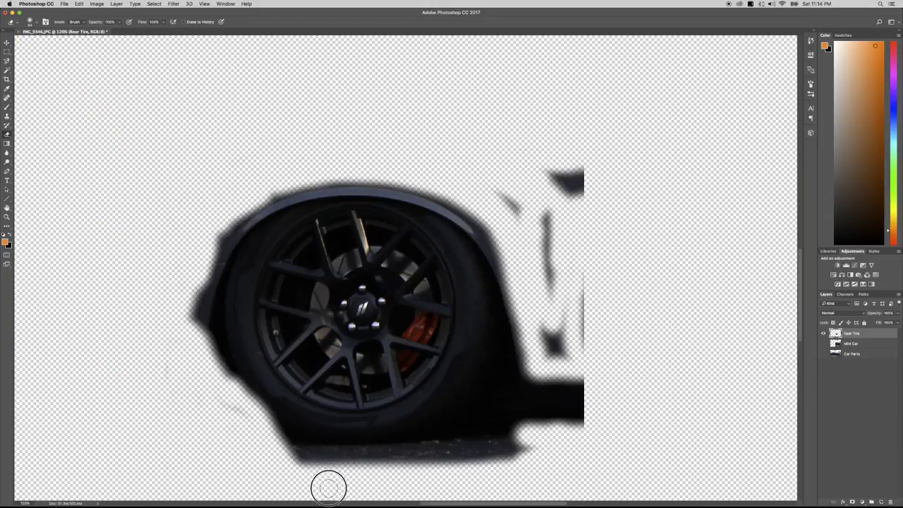
drag(586, 173, 560, 292)
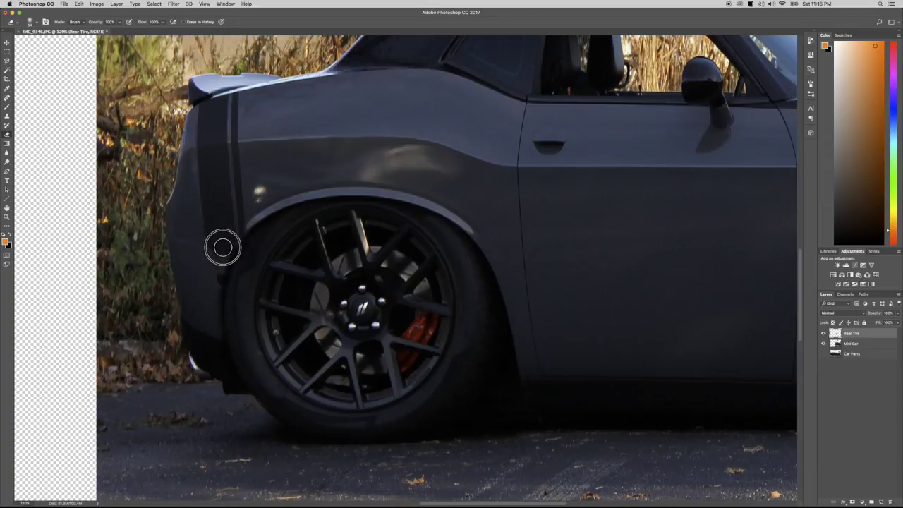
key(super+0)
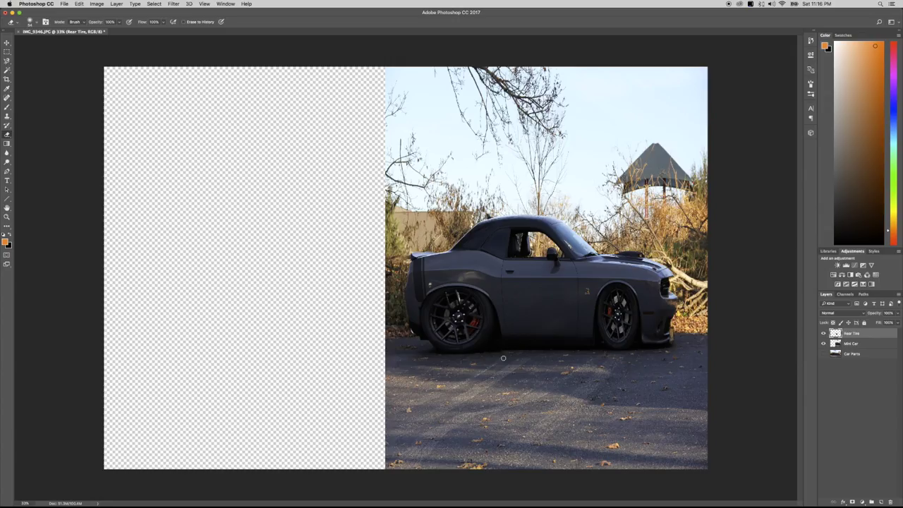
Step: Zoom in and nudge the Rear Tire layer into place on the mini car
key(super+1)
scroll(503, 374, down, 3)
key(v)
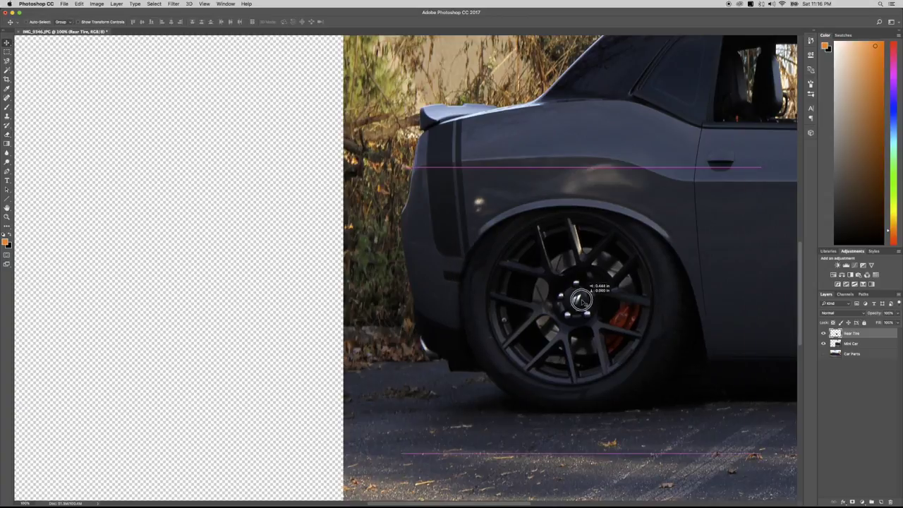
drag(564, 303, 580, 309)
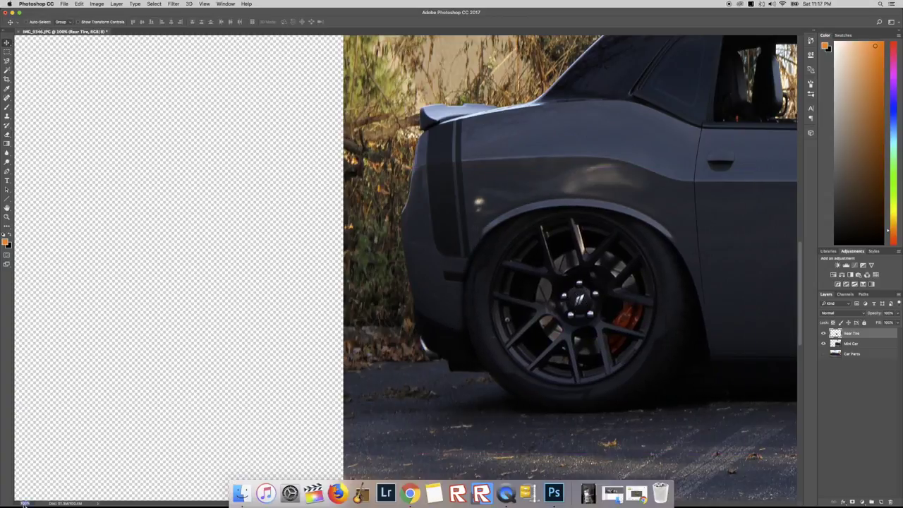
key(super+0)
key(super+1)
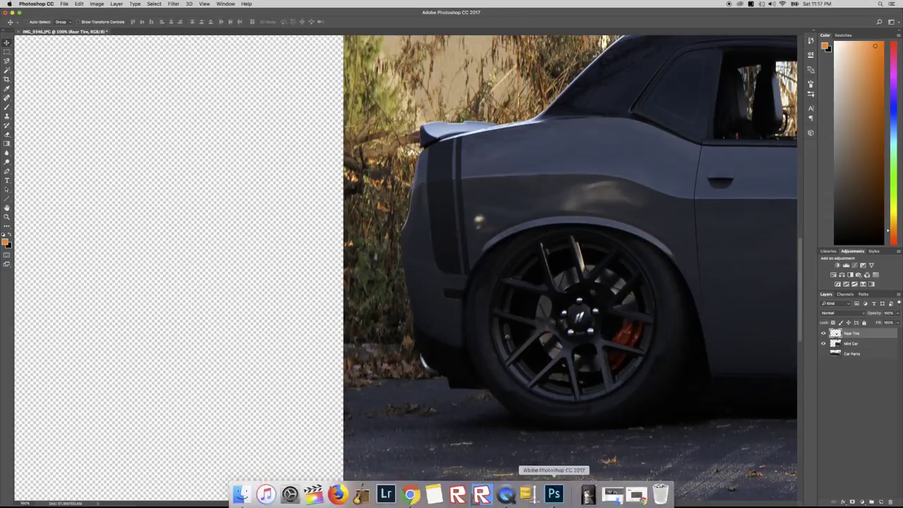
scroll(436, 256, down, 3)
drag(415, 502, 422, 504)
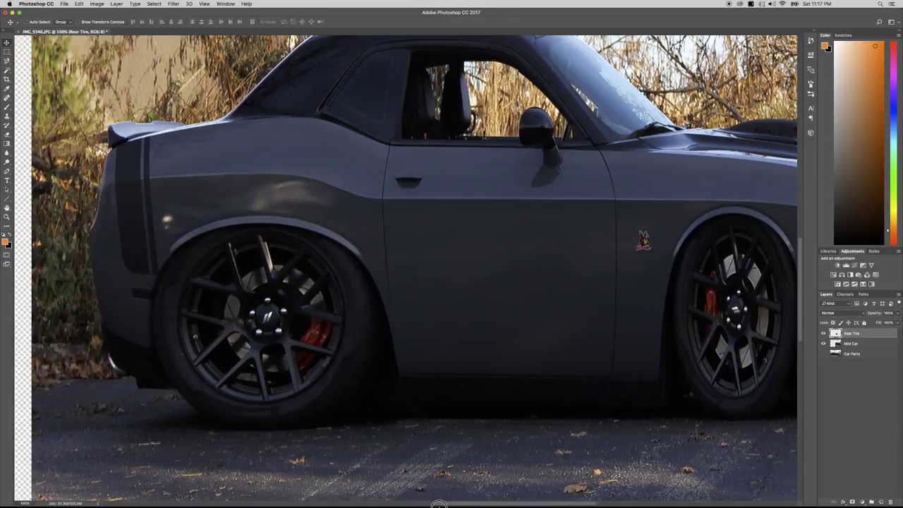
key(e)
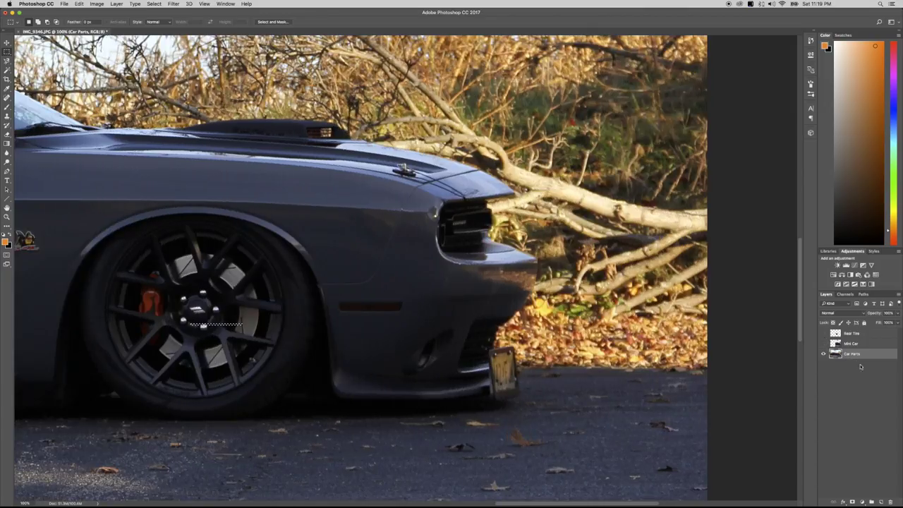
Step: Align the copied front wheel over the mini car at 100% opacity and erase its left edge
drag(20, 184, 371, 448)
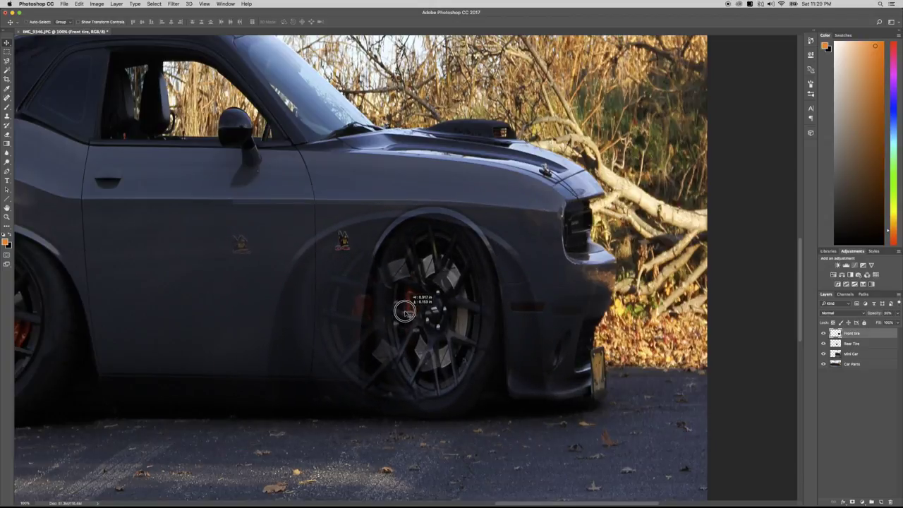
drag(403, 307, 431, 321)
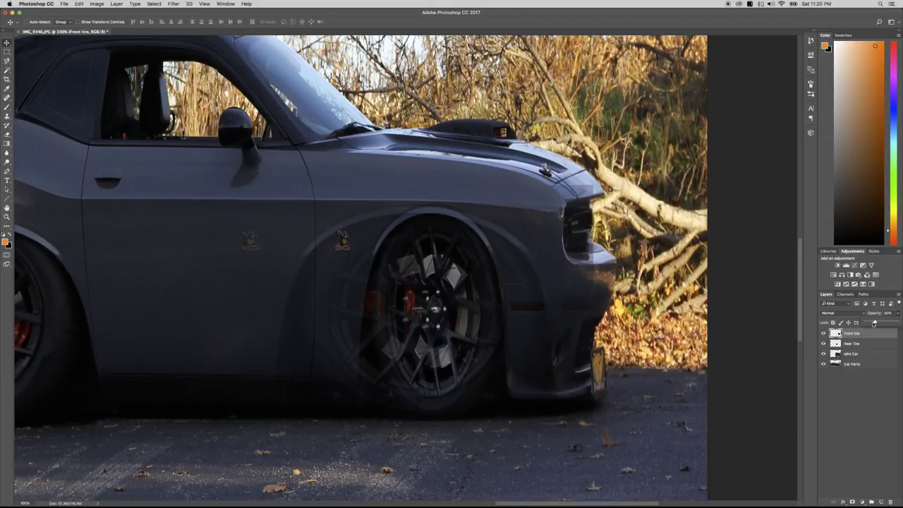
drag(874, 323, 897, 323)
key(e)
key(v)
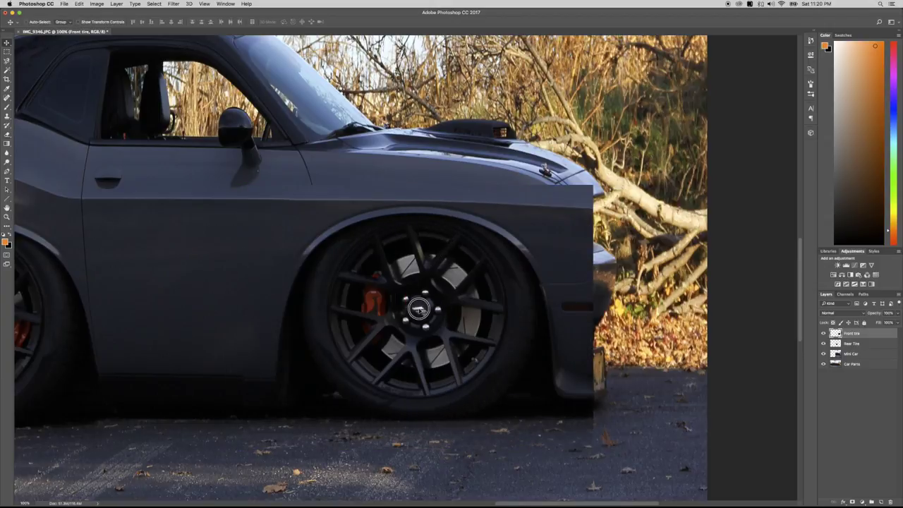
drag(417, 308, 412, 325)
scroll(418, 310, up, 2)
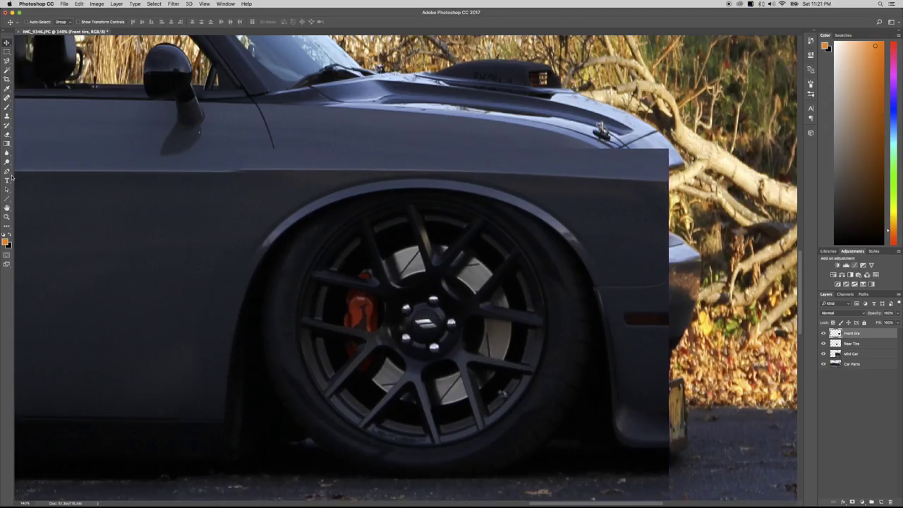
key(e)
mouse_move(262, 173)
mouse_down()
mouse_move(257, 219)
mouse_move(500, 173)
mouse_move(655, 174)
mouse_move(615, 214)
mouse_up()
Step: Erase the Front tire patch edges at the bumper corner, license plate and tire top
scroll(635, 197, down, 3)
mouse_move(668, 170)
mouse_down()
mouse_move(625, 218)
mouse_move(678, 231)
mouse_up()
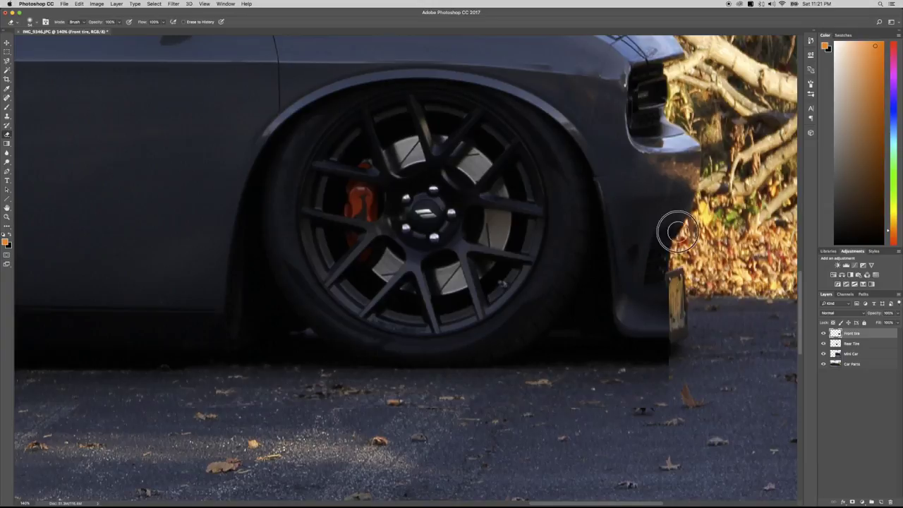
mouse_move(631, 275)
mouse_down()
mouse_move(656, 296)
mouse_move(641, 300)
mouse_up()
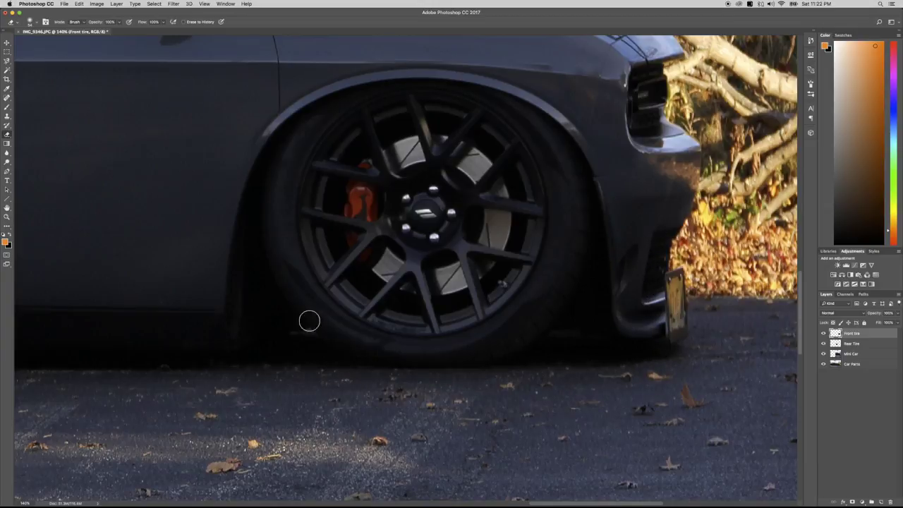
alt+click(823, 333)
scroll(575, 132, up, 2)
drag(575, 133, 242, 141)
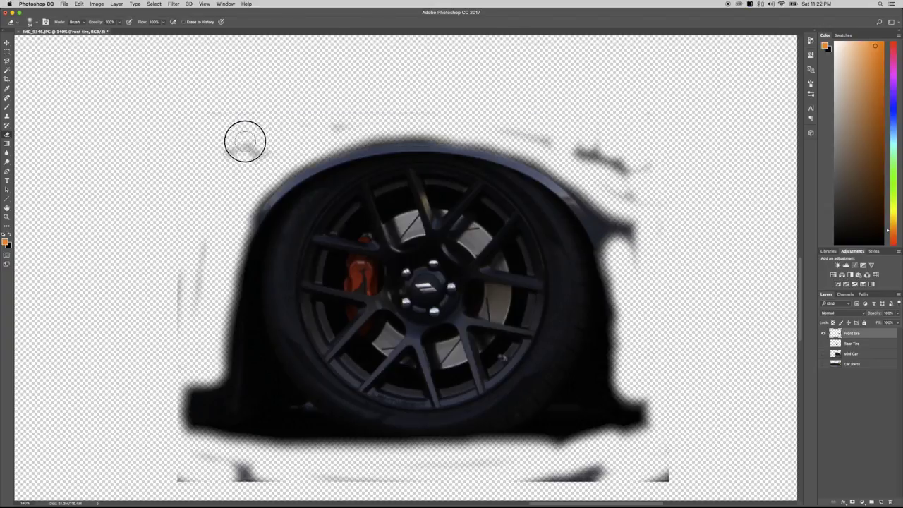
mouse_move(346, 135)
mouse_down()
mouse_move(182, 153)
mouse_move(303, 105)
mouse_move(497, 135)
mouse_move(615, 222)
mouse_move(235, 473)
mouse_move(588, 490)
mouse_up()
scroll(650, 194, down, 2)
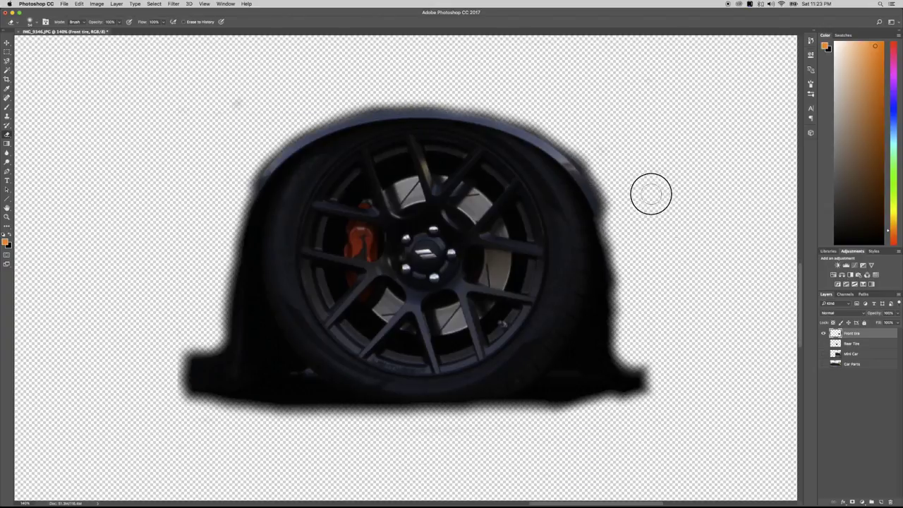
Step: Show the Rear Tire and Mini Car layers again and fit the whole car on screen
click(824, 354)
click(823, 343)
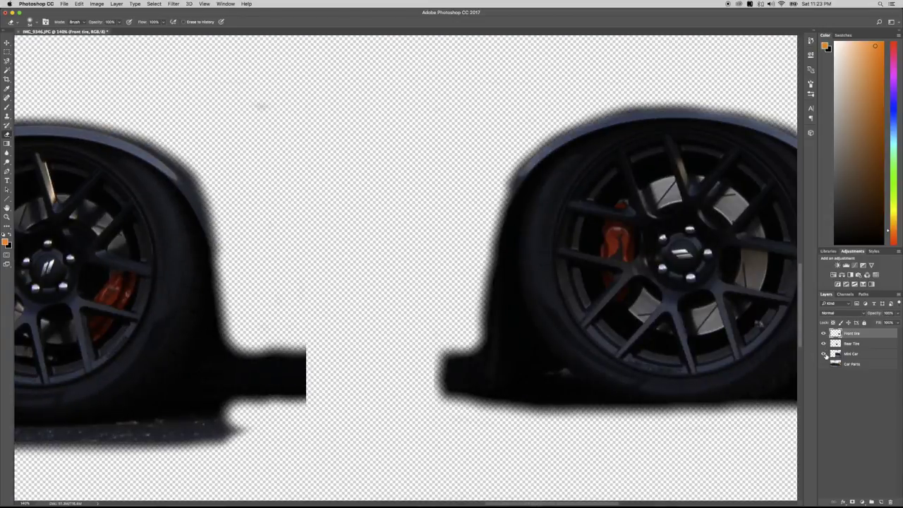
key(super+0)
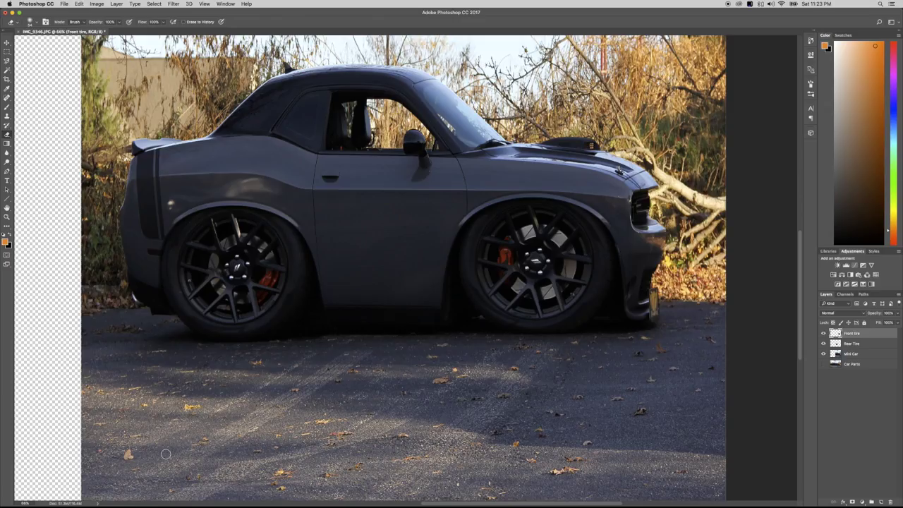
click(823, 363)
Step: Copy the door badge from Car Parts to a new layer and move it onto the mini car's door
drag(823, 333, 823, 354)
click(852, 363)
key(m)
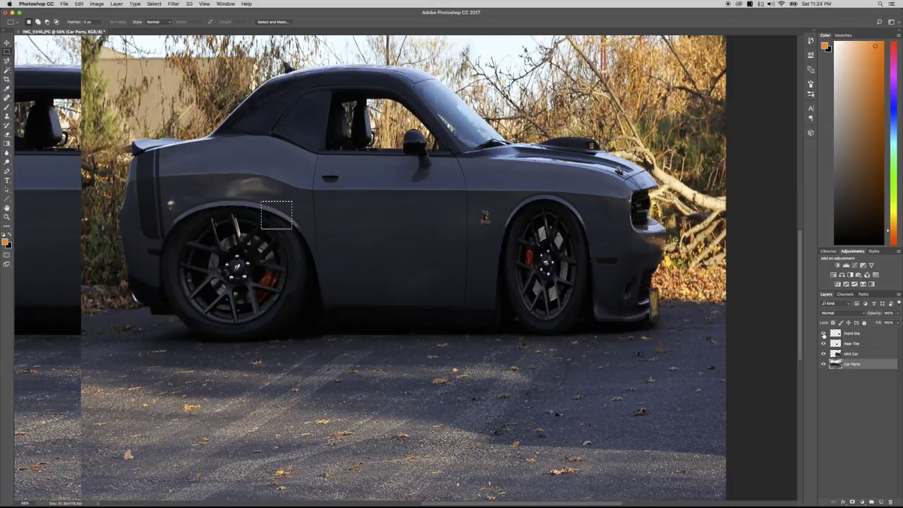
key(ctrl+j)
key(v)
drag(276, 215, 440, 215)
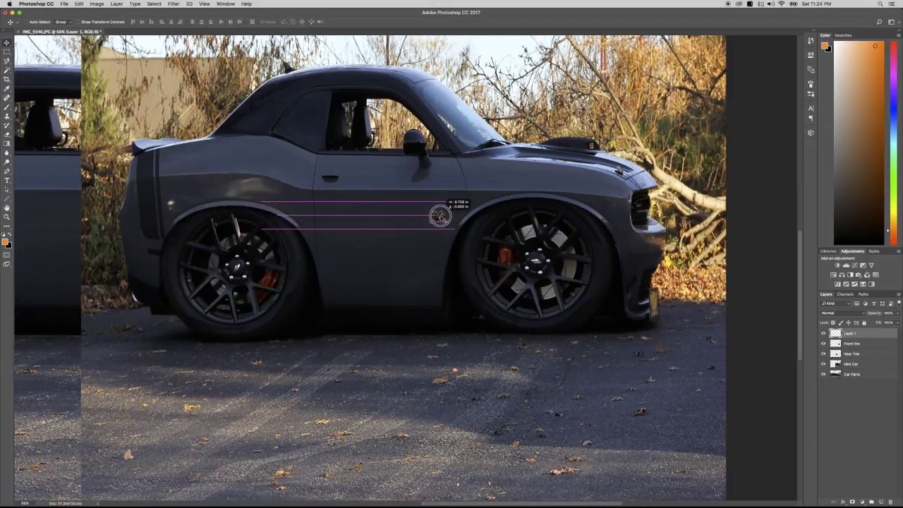
scroll(439, 215, up, 1)
key(ctrl+plus)
key(ctrl+plus)
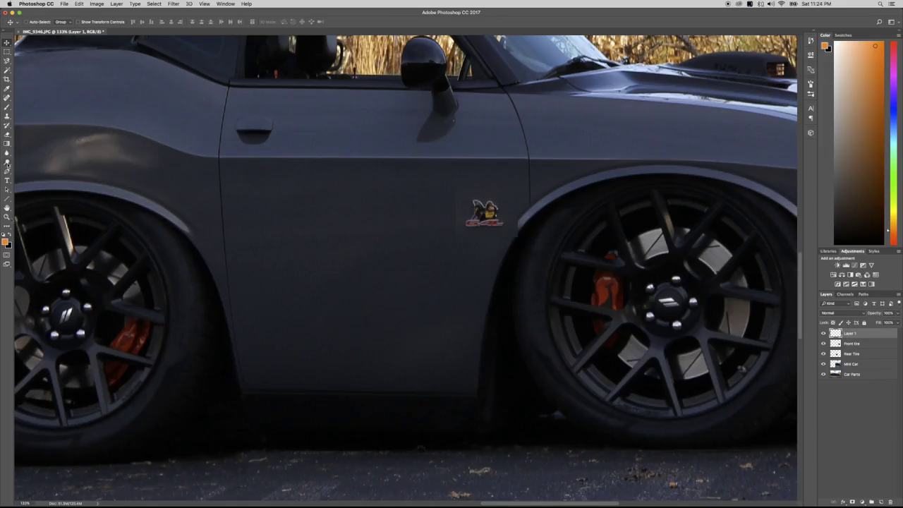
Step: Isolate the badge layer, undo stray eraser strokes, and erase the badge patch's edges
key(e)
click(823, 343)
drag(823, 353, 823, 374)
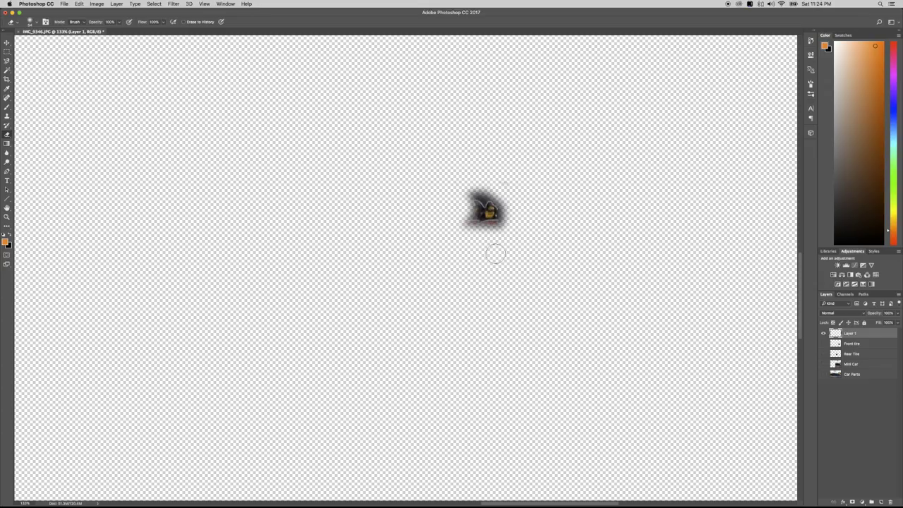
click(65, 3)
click(79, 3)
click(79, 4)
click(98, 28)
click(79, 3)
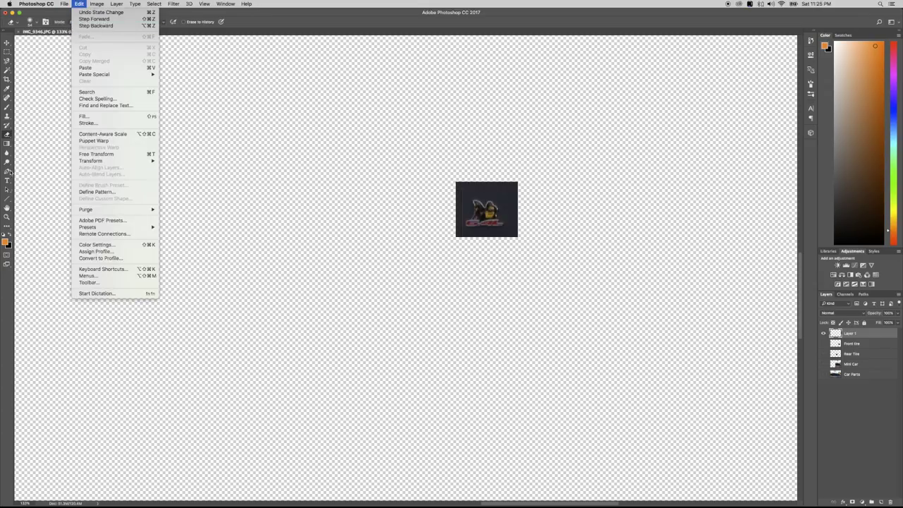
mouse_move(522, 183)
mouse_down()
mouse_move(444, 224)
mouse_move(520, 204)
mouse_up()
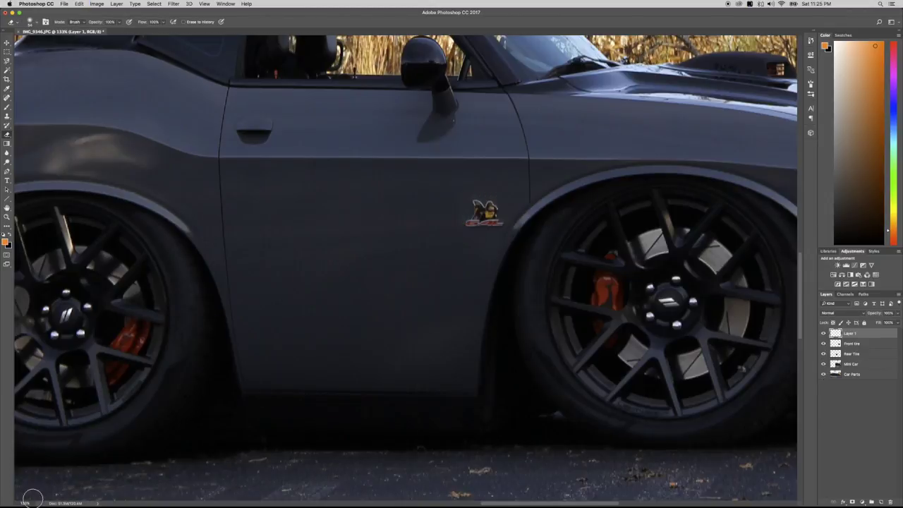
Step: Copy a small body patch from Car Parts to Layer 2 above the badge and place it on the rear fender
text(33)
key(Return)
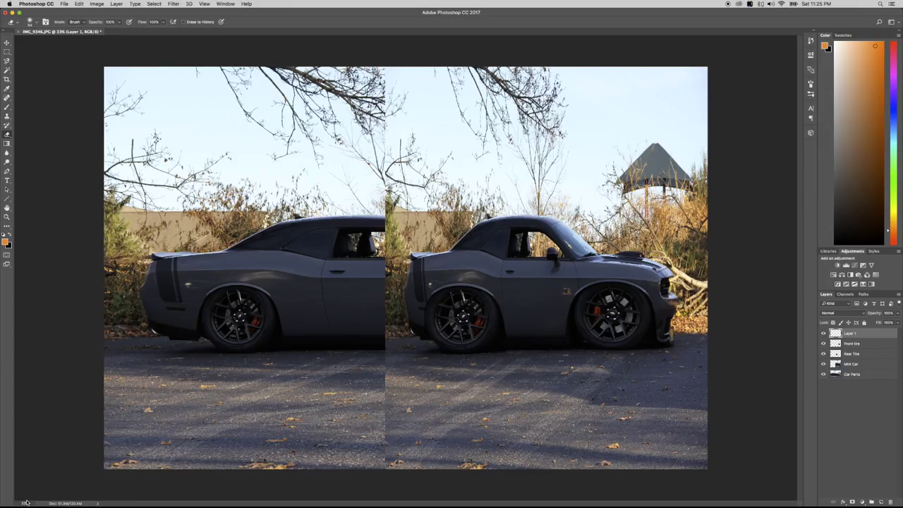
click(7, 51)
key(alt+comma)
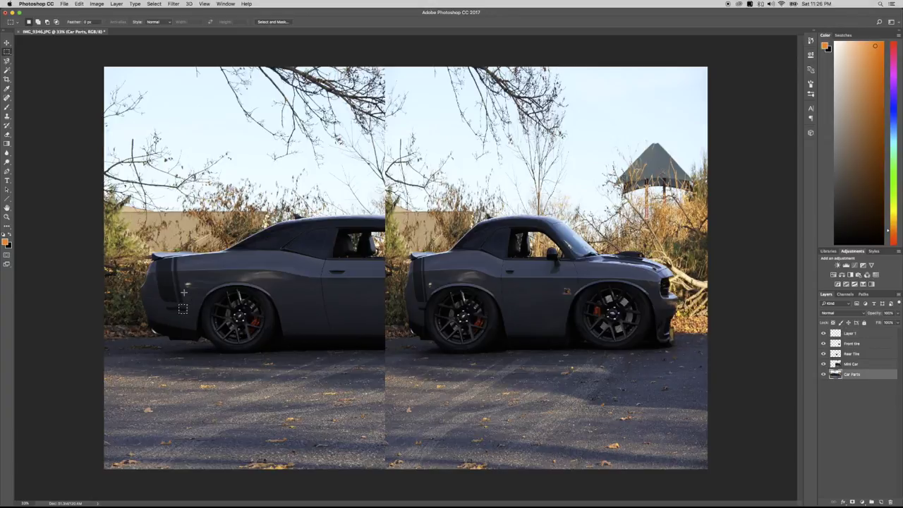
click(838, 335)
key(alt+comma)
click(849, 335)
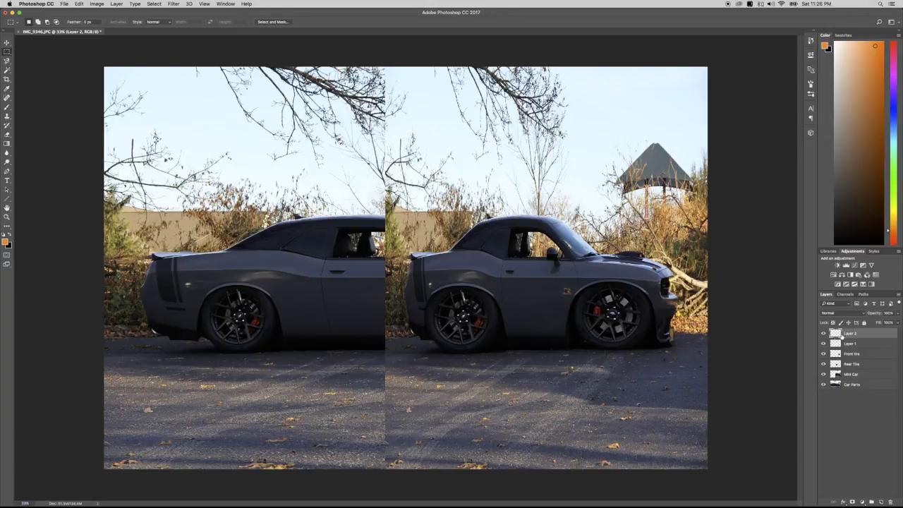
click(824, 332)
click(7, 43)
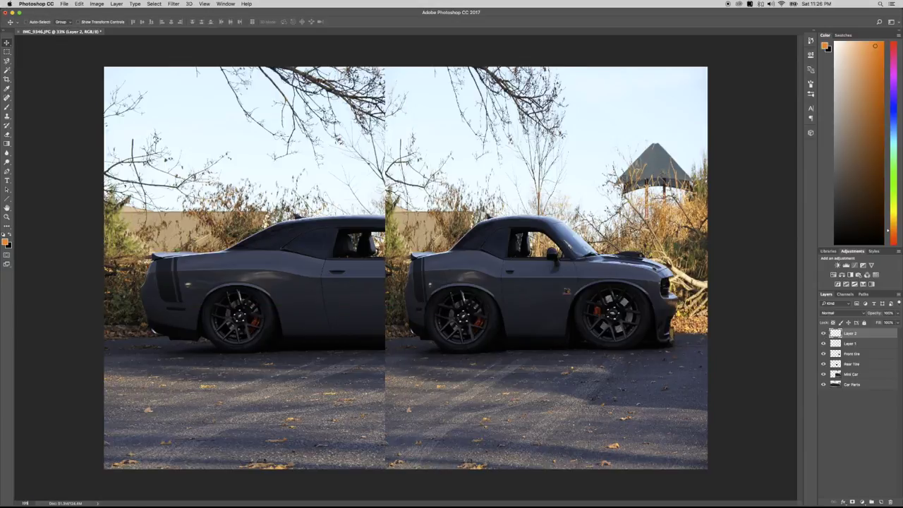
scroll(423, 299, up, 6)
drag(501, 334, 513, 328)
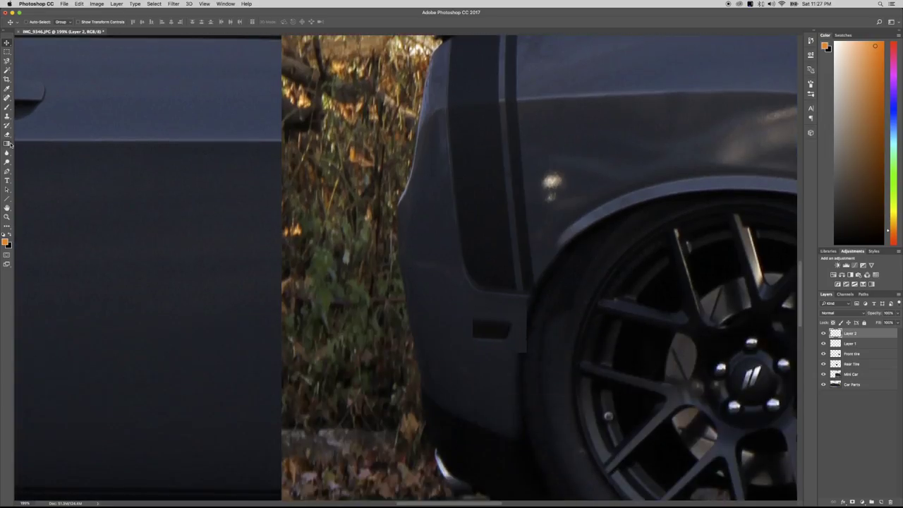
Step: Erase the rear patch's edges with a 60 px soft eraser brush
click(8, 135)
click(539, 305)
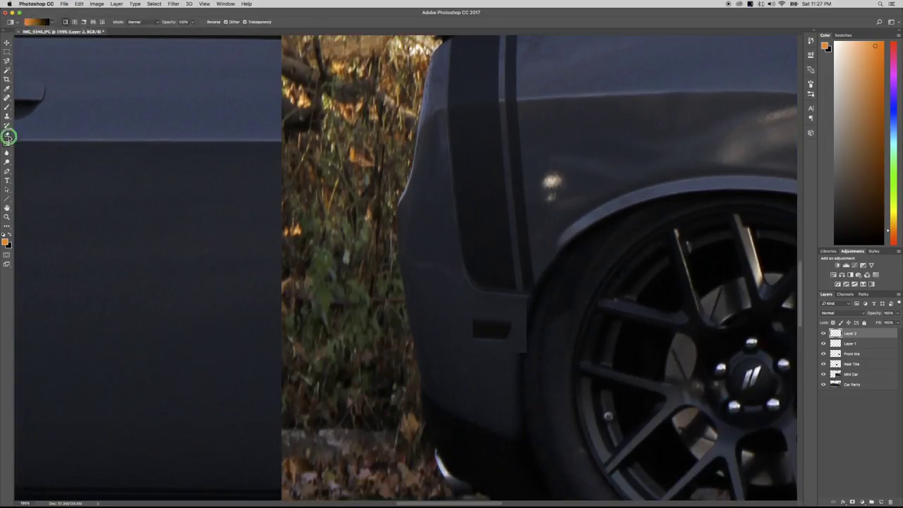
click(31, 22)
text(60)
key(Return)
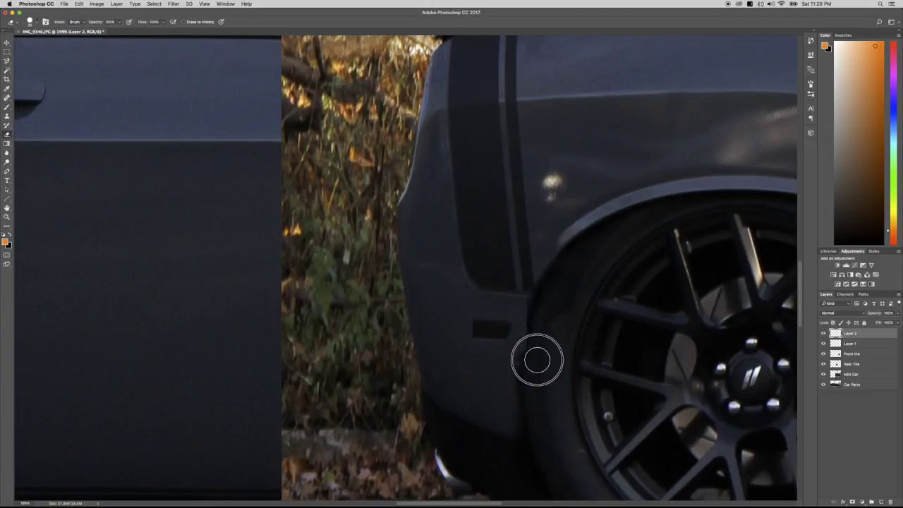
click(37, 22)
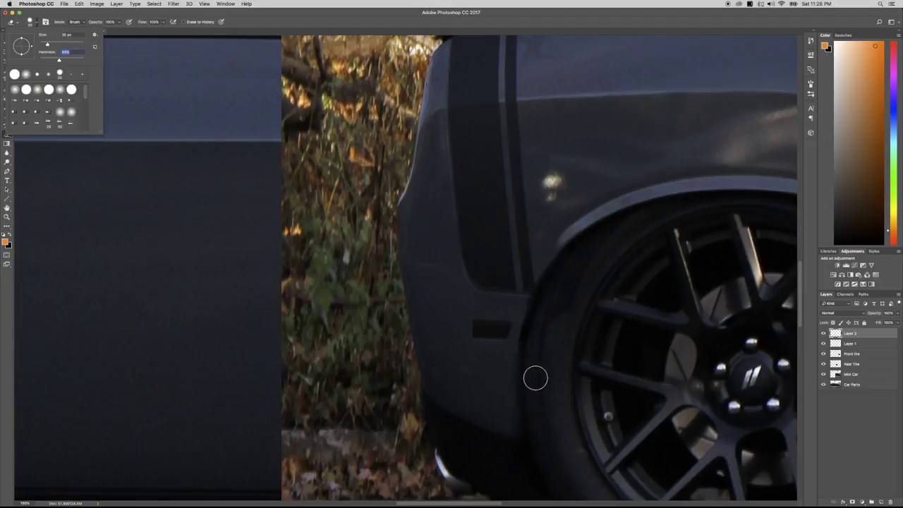
click(534, 376)
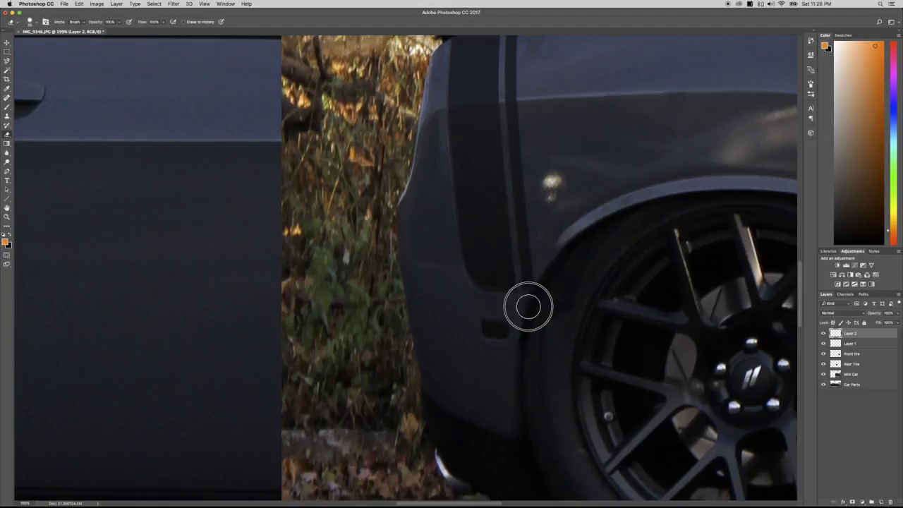
Step: Set the view zoom to 33% to see the whole composite
click(25, 503)
text(33)
key(Return)
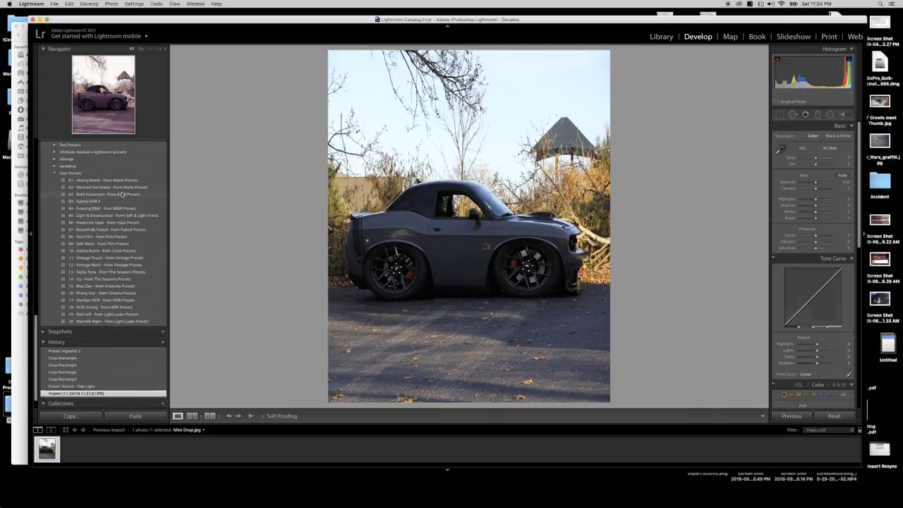
scroll(123, 194, up, 10)
scroll(98, 212, up, 5)
Step: Apply the Nature - Summer Color preset, crop to a 1x1 aspect, then apply Vignette 1
click(91, 222)
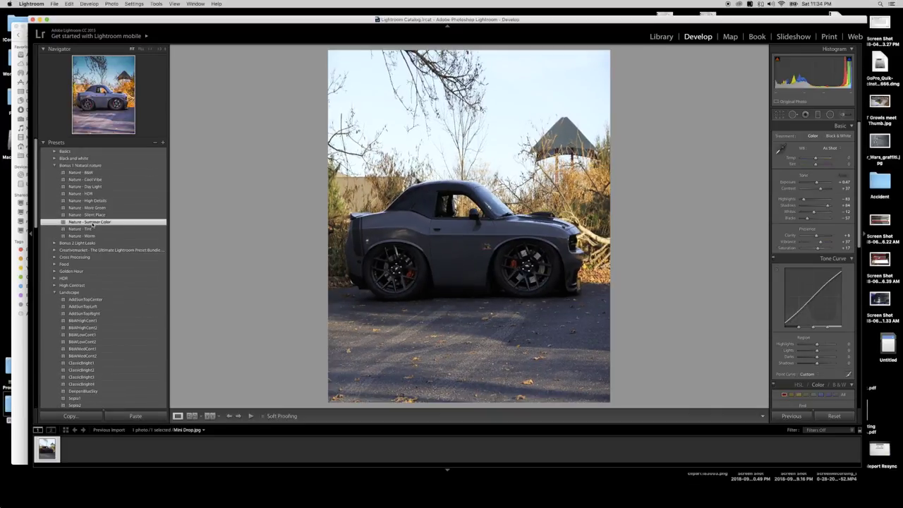
key(r)
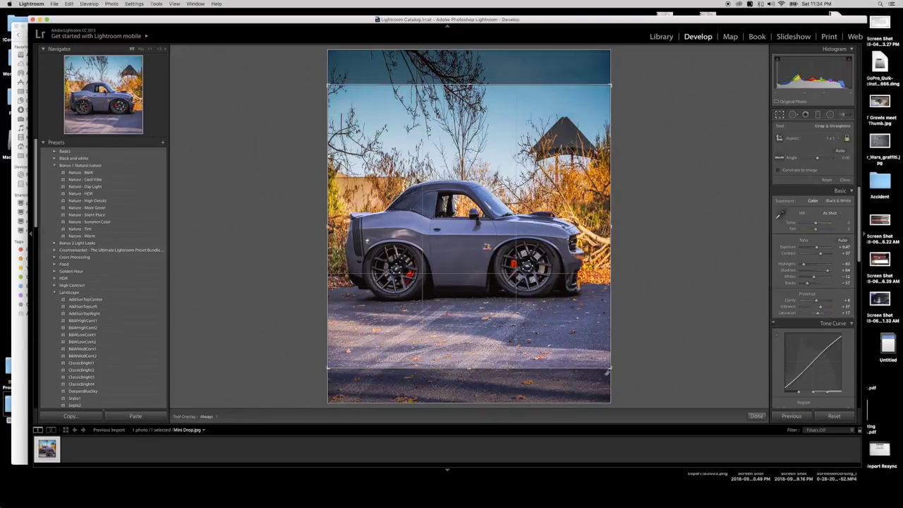
click(756, 415)
key(ctrl+z)
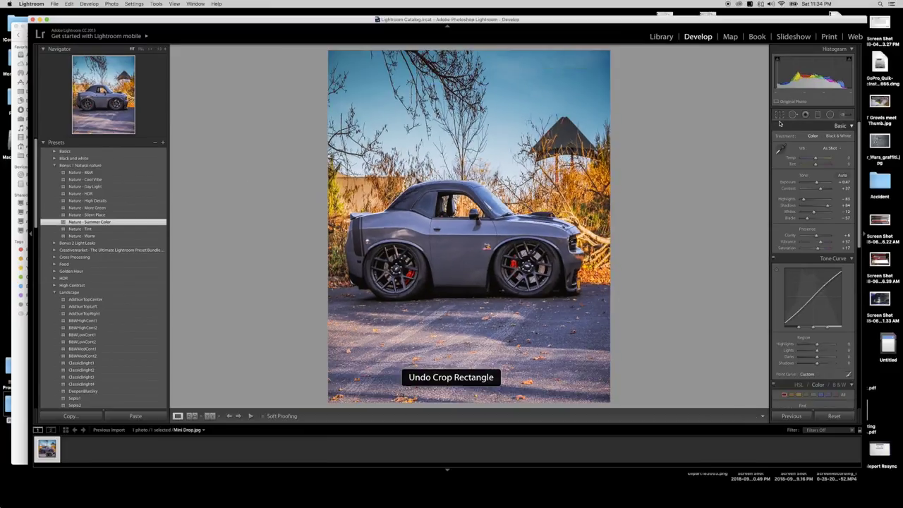
key(r)
click(831, 138)
key(Return)
scroll(106, 282, down, 10)
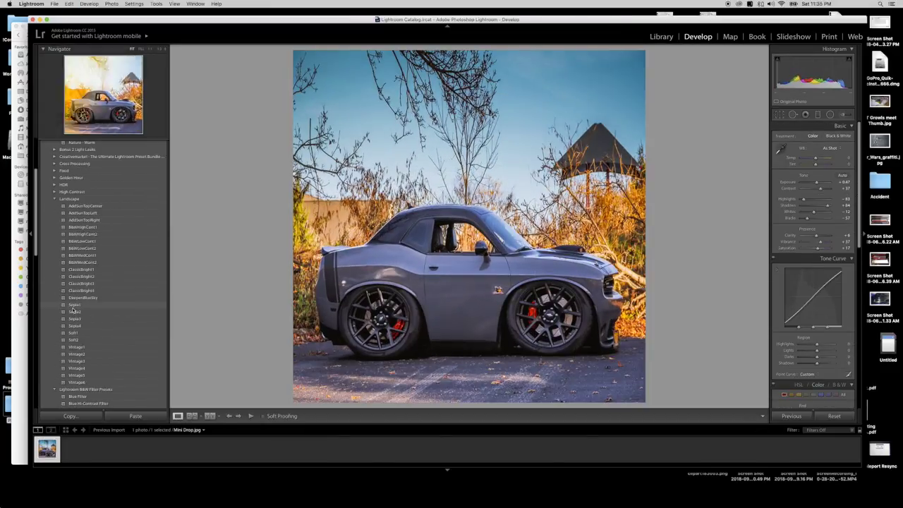
click(84, 287)
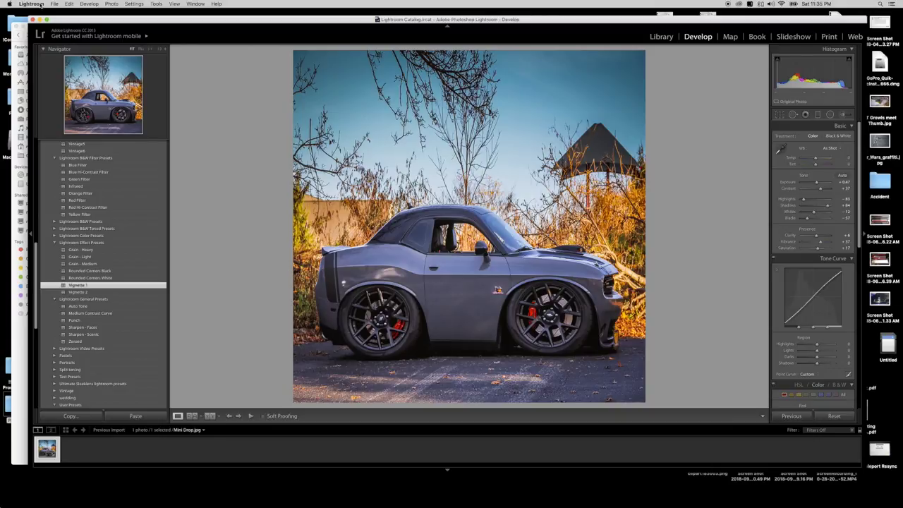